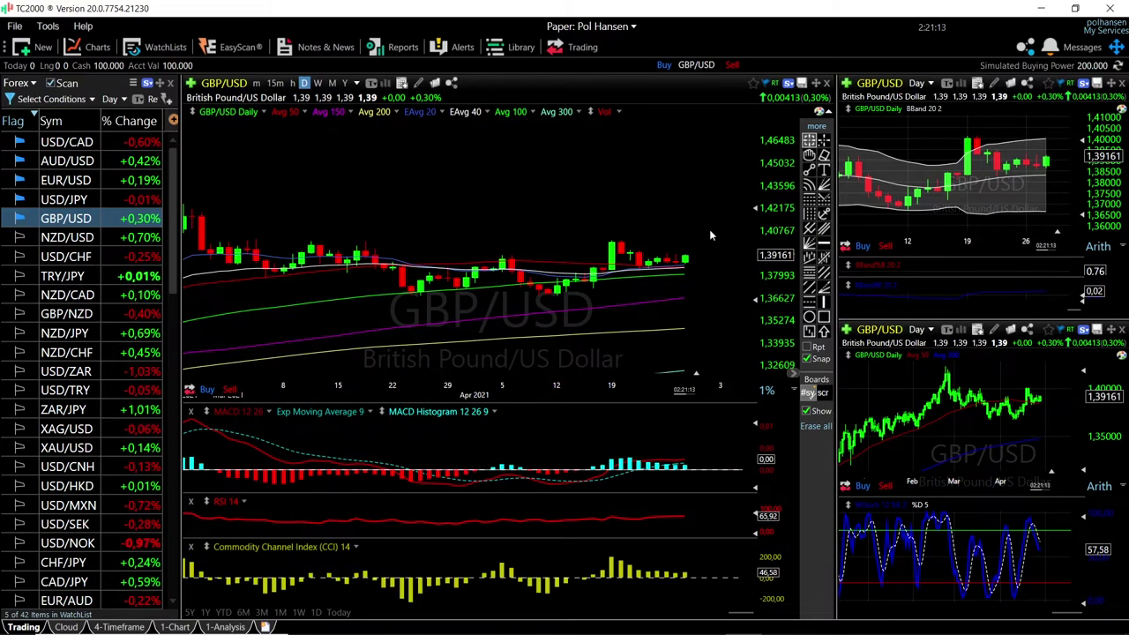
- Draw a descending trendline on the GBP/USD daily chart from the late-February peak, over the April high, to just past the latest candle
{"action": "scroll", "coordinate": [706, 236], "scroll_direction": "down", "scroll_amount": 1}
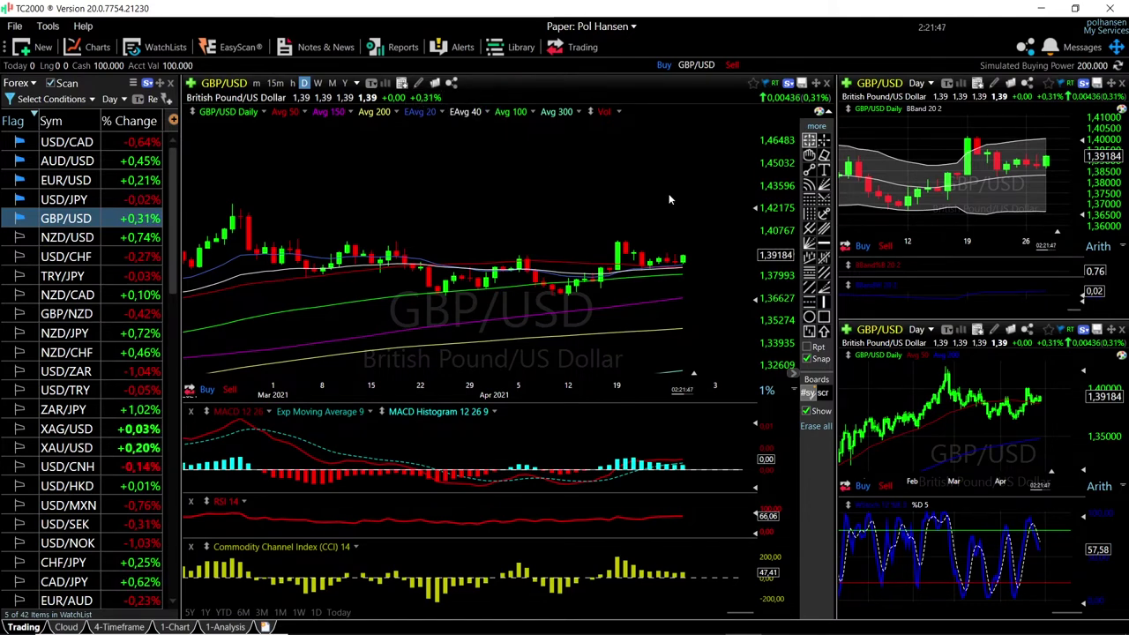
{"action": "scroll", "coordinate": [671, 199], "scroll_direction": "up", "scroll_amount": 2}
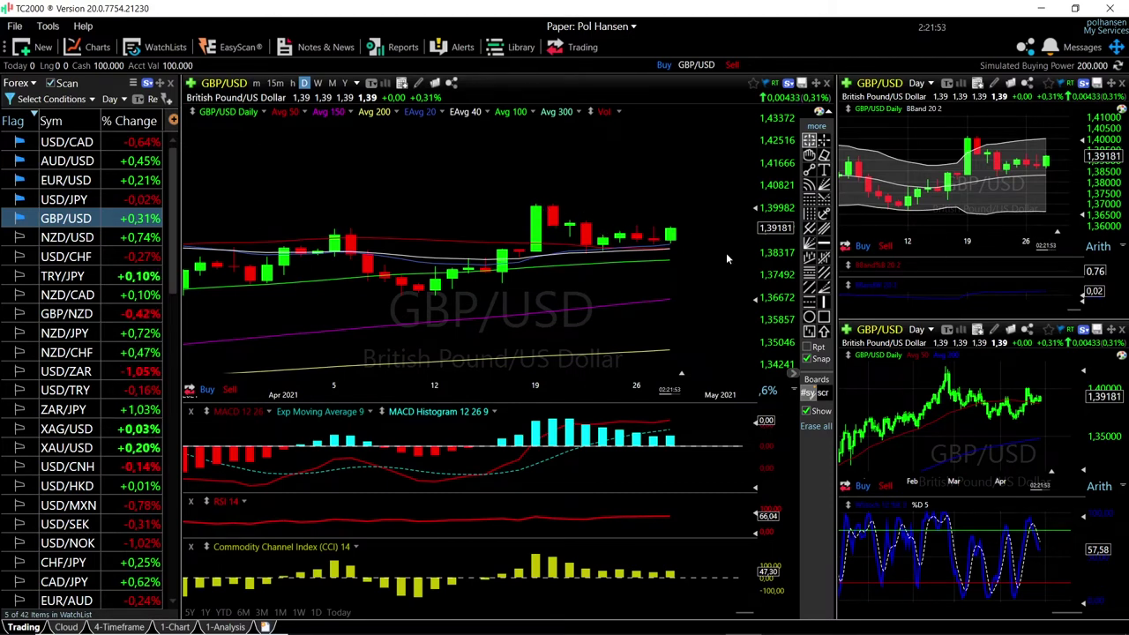
{"action": "scroll", "coordinate": [720, 265], "scroll_direction": "down", "scroll_amount": 4}
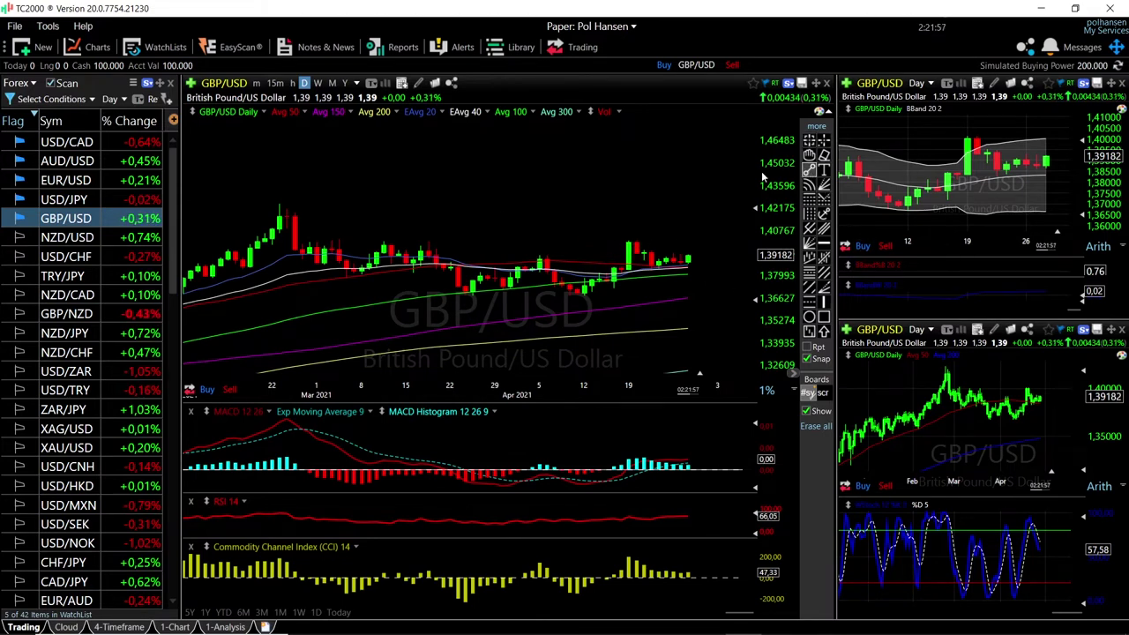
{"action": "mouse_move", "coordinate": [281, 206]}
{"action": "left_mouse_down"}
{"action": "mouse_move", "coordinate": [662, 232]}
{"action": "mouse_move", "coordinate": [732, 250]}
{"action": "left_mouse_up"}
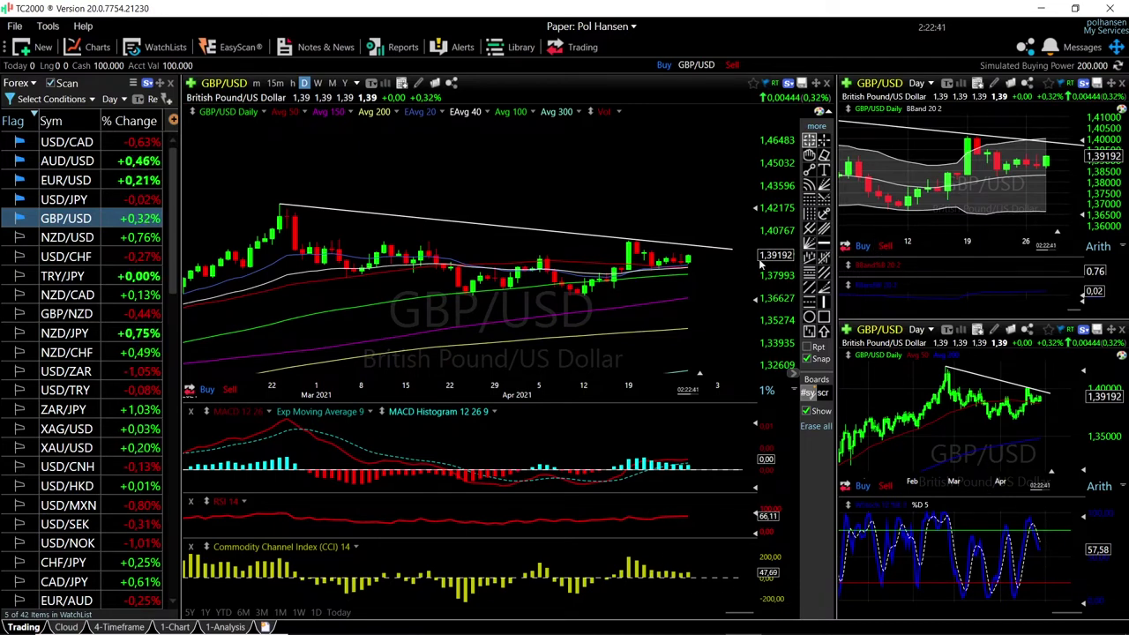
{"action": "scroll", "coordinate": [693, 262], "scroll_direction": "up", "scroll_amount": 5}
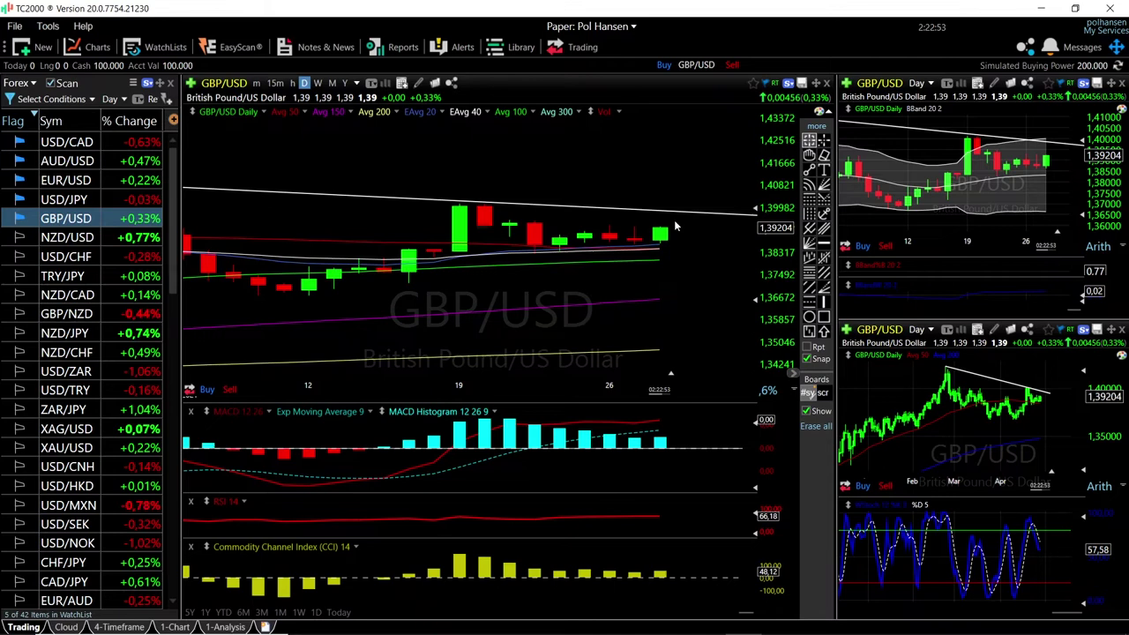
{"action": "scroll", "coordinate": [653, 265], "scroll_direction": "down", "scroll_amount": 3}
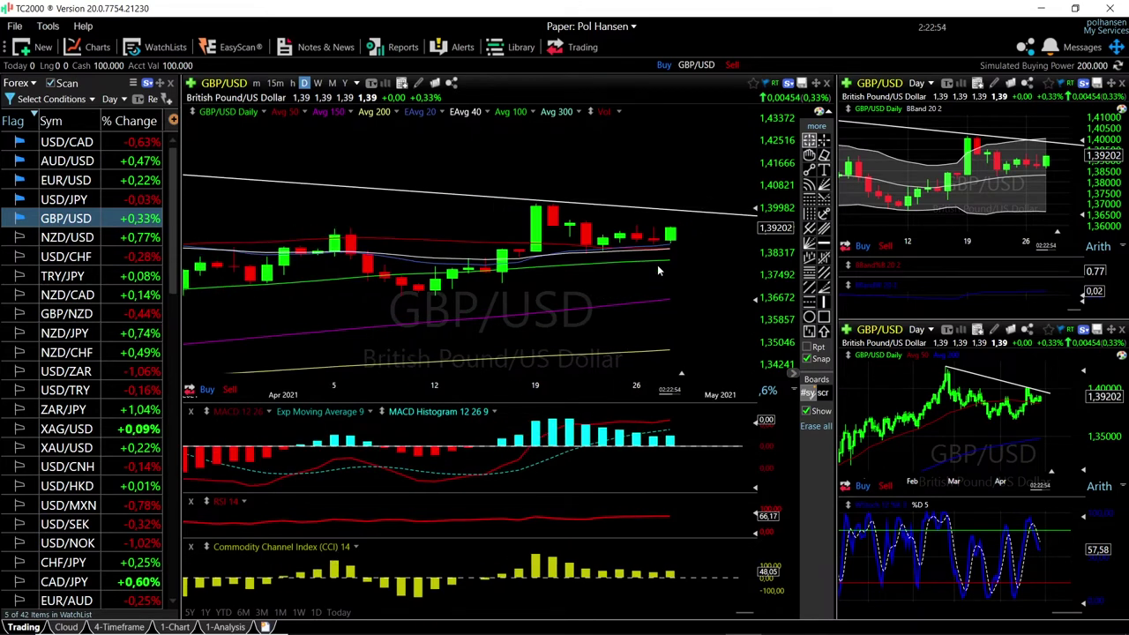
- Switch to USD/JPY and examine the latest daily candles against the moving averages, including the 27 April bar's data
{"action": "left_click", "coordinate": [84, 201]}
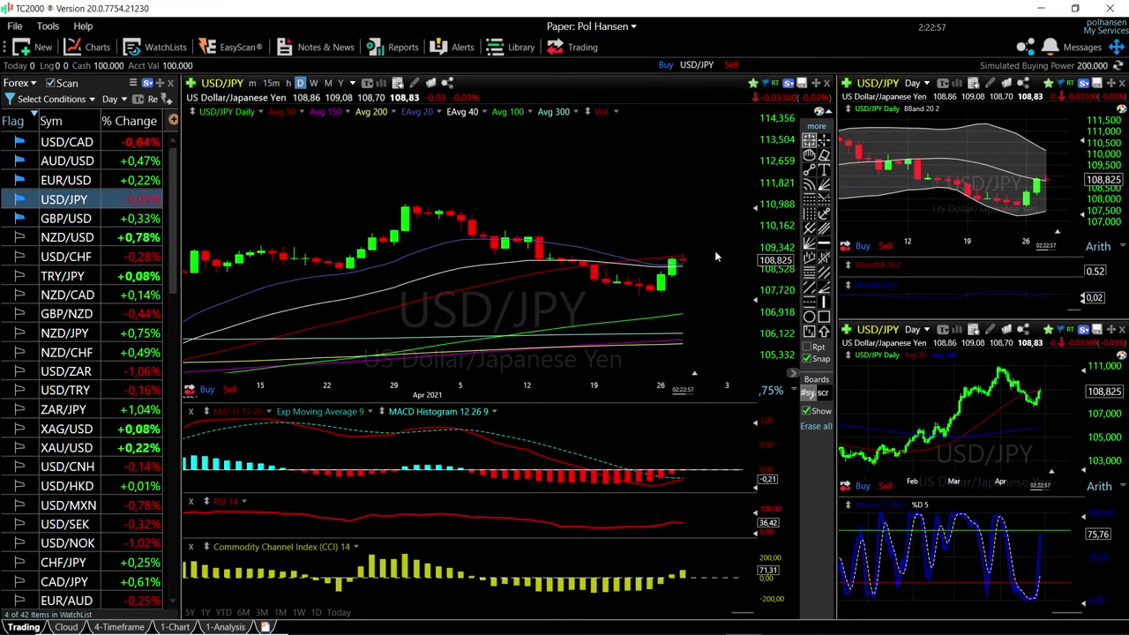
{"action": "scroll", "coordinate": [683, 268], "scroll_direction": "up", "scroll_amount": 1}
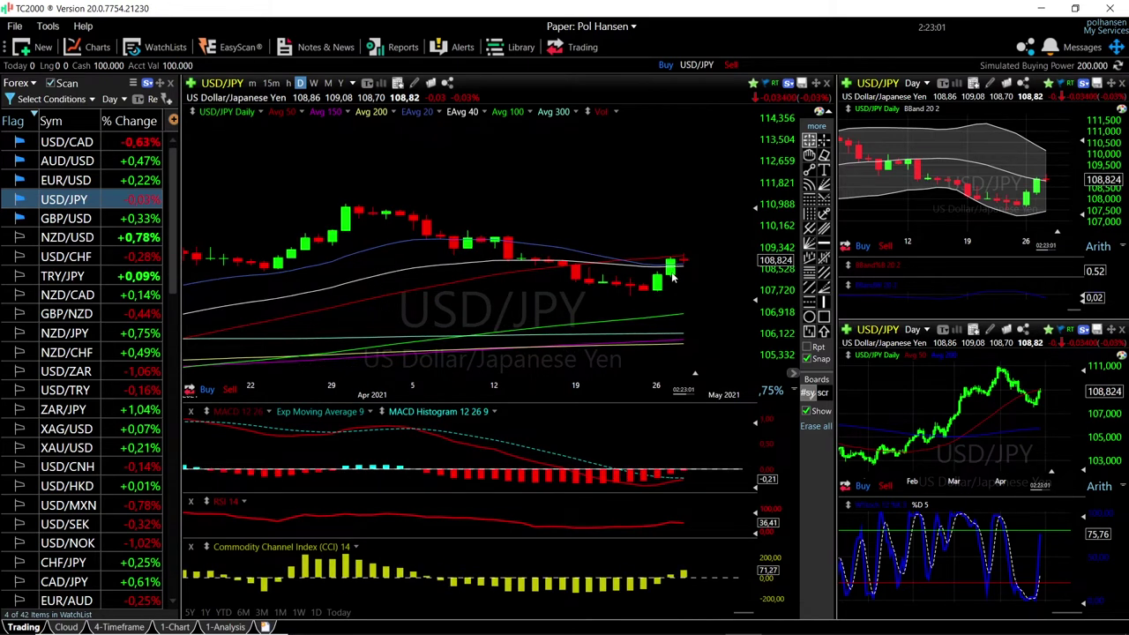
{"action": "left_click", "coordinate": [670, 265]}
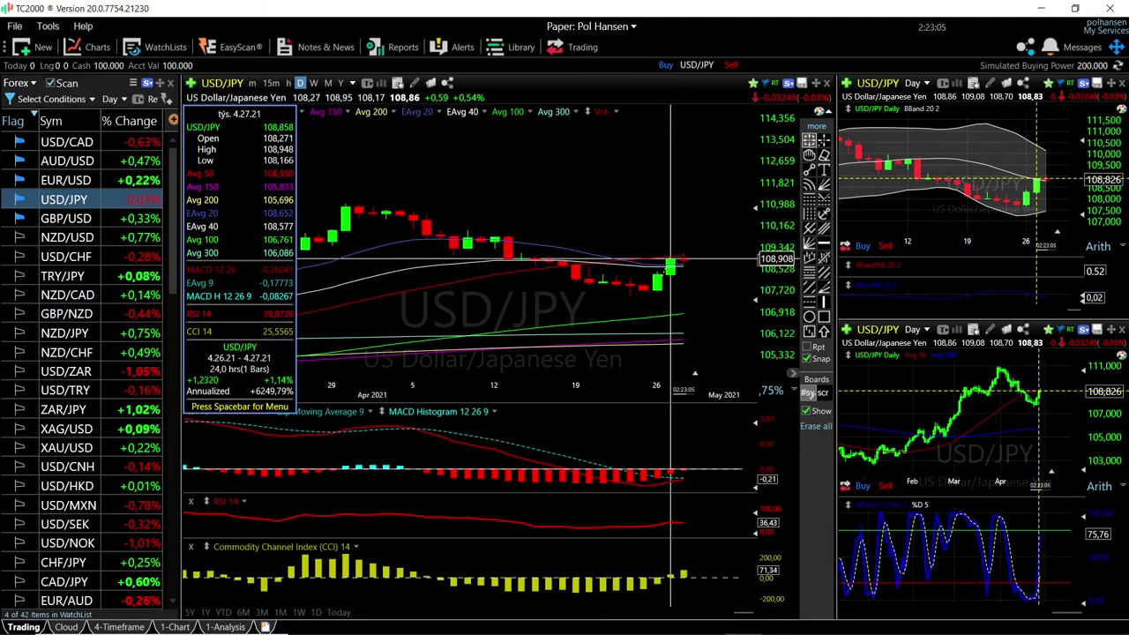
{"action": "left_click", "coordinate": [675, 263]}
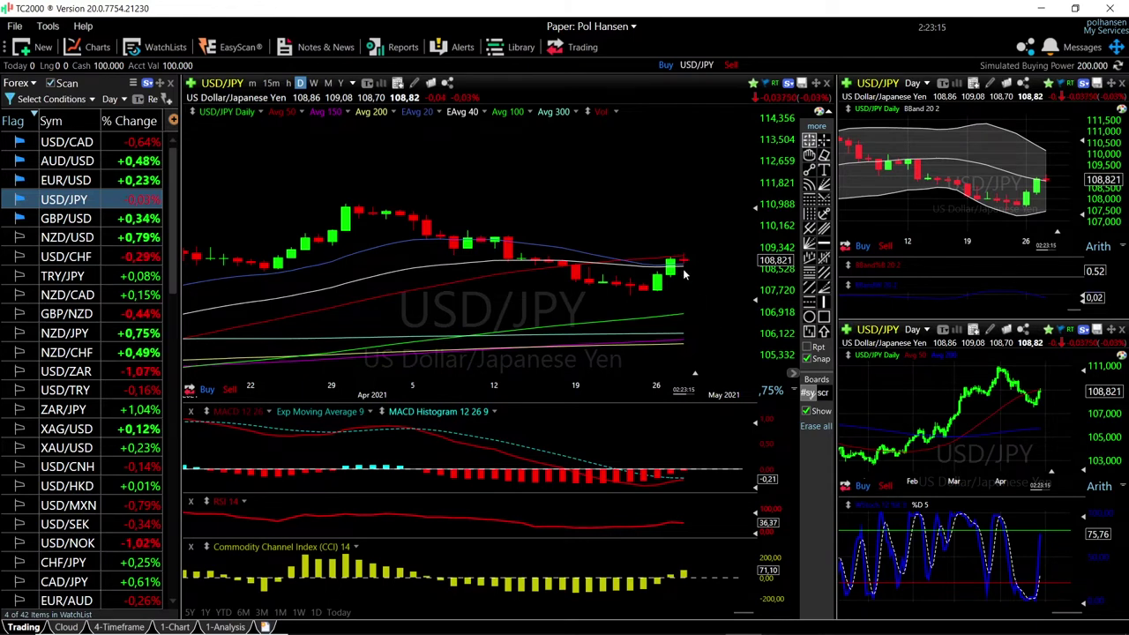
{"action": "scroll", "coordinate": [713, 266], "scroll_direction": "up", "scroll_amount": 5}
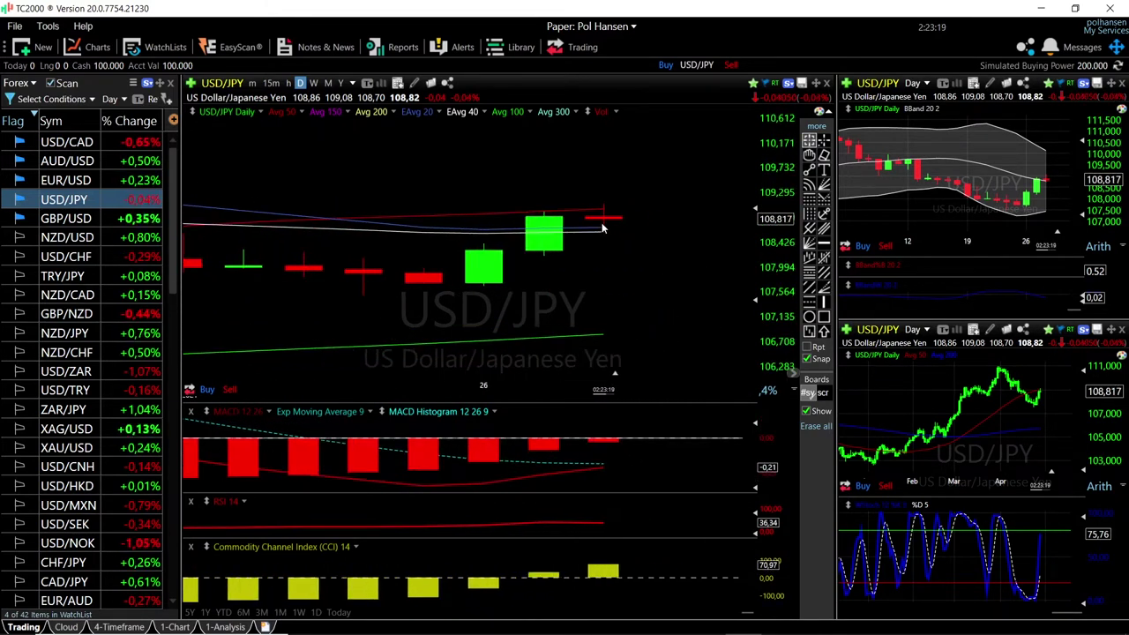
{"action": "scroll", "coordinate": [626, 296], "scroll_direction": "down", "scroll_amount": 5}
{"action": "scroll", "coordinate": [626, 300], "scroll_direction": "down", "scroll_amount": 2}
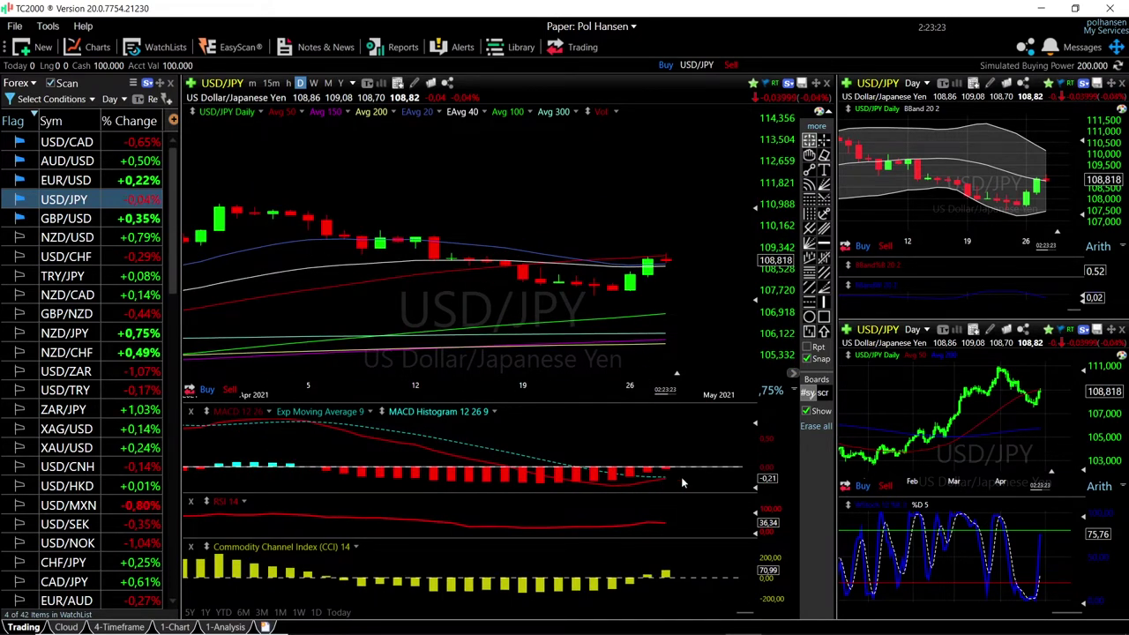
{"action": "scroll", "coordinate": [660, 365], "scroll_direction": "down", "scroll_amount": 3}
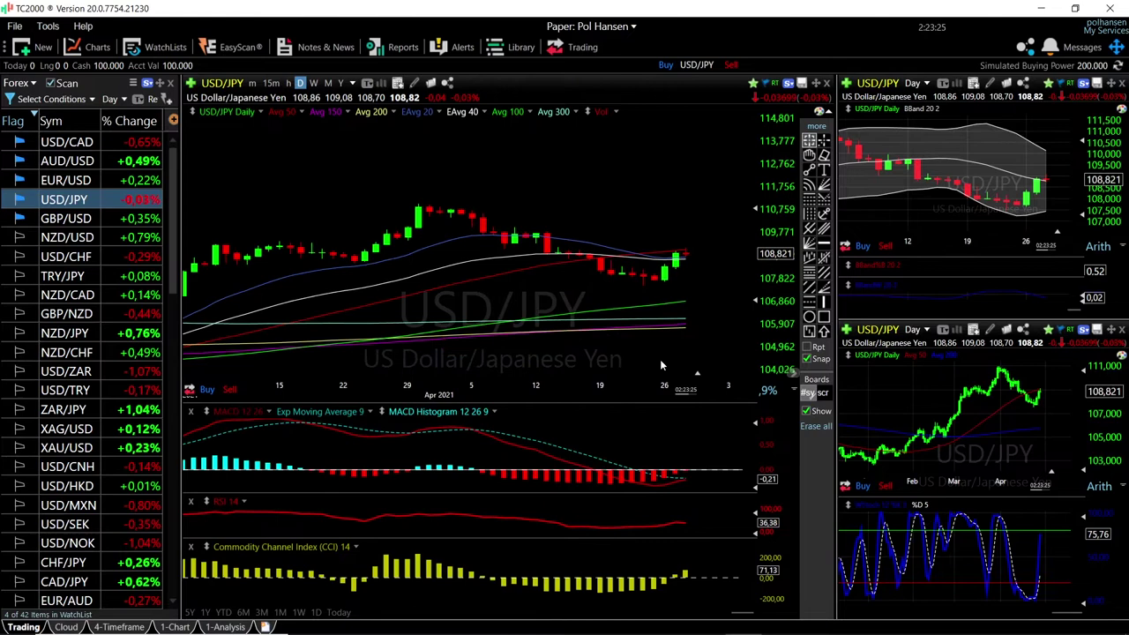
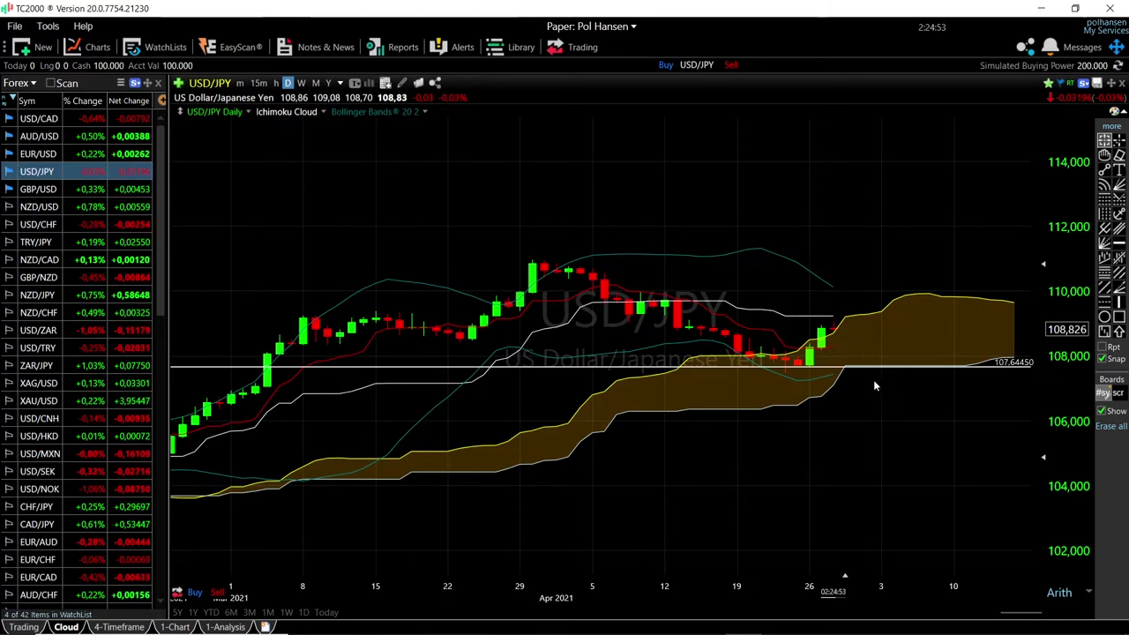
- View EUR/USD on the Ichimoku cloud chart and in the Trading layout, checking the latest candles against the moving averages and Bollinger Bands
{"action": "left_click", "coordinate": [50, 153]}
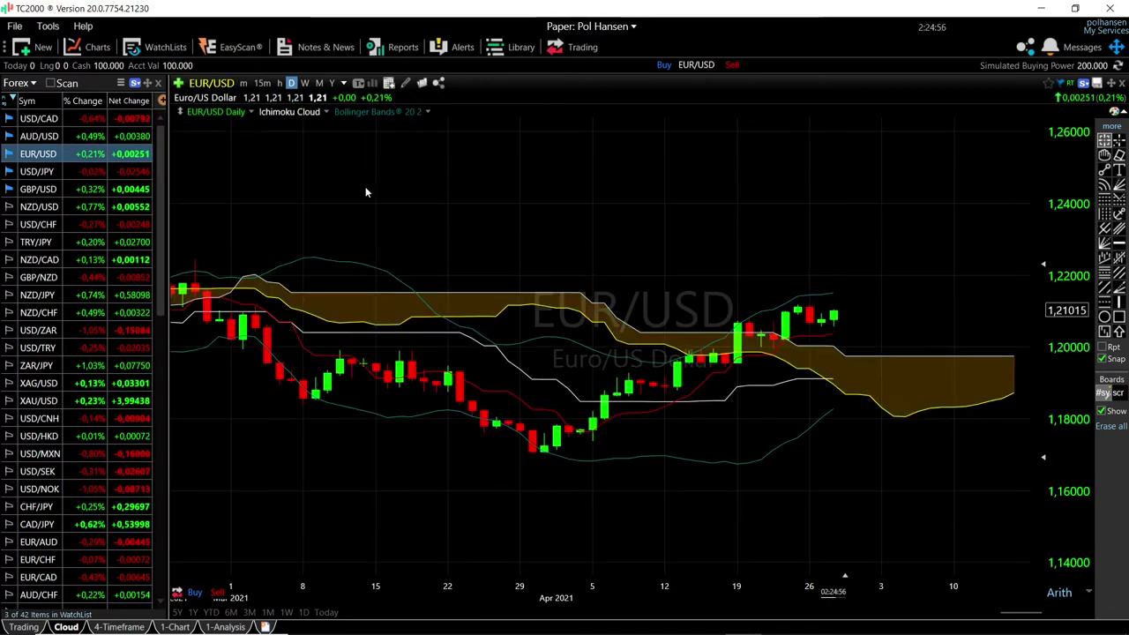
{"action": "left_click", "coordinate": [24, 627]}
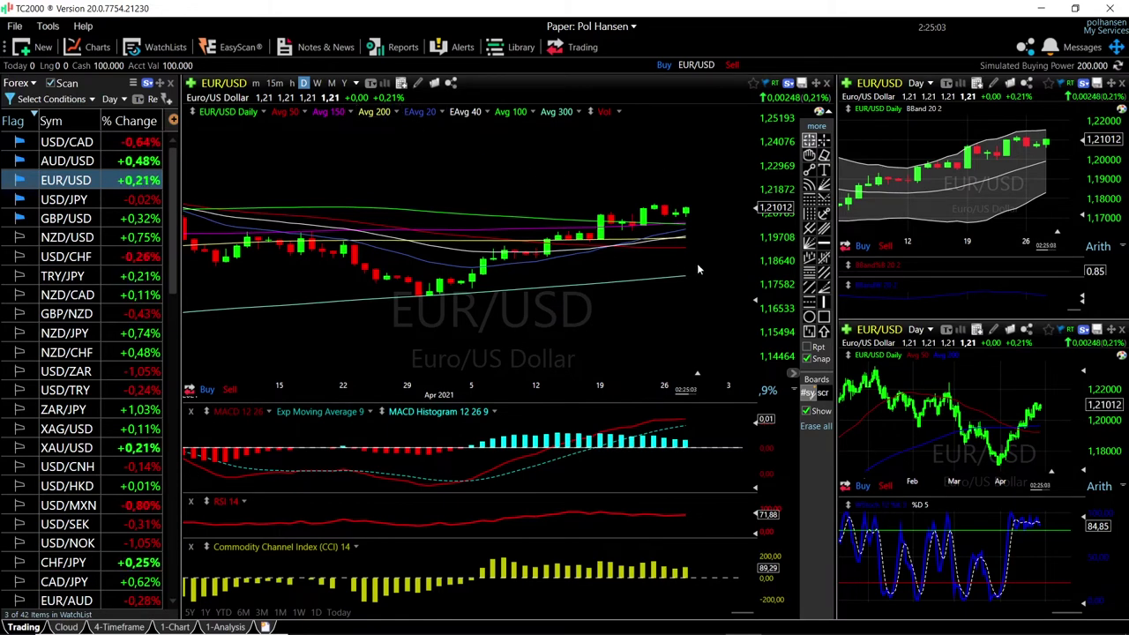
{"action": "scroll", "coordinate": [685, 228], "scroll_direction": "up", "scroll_amount": 4}
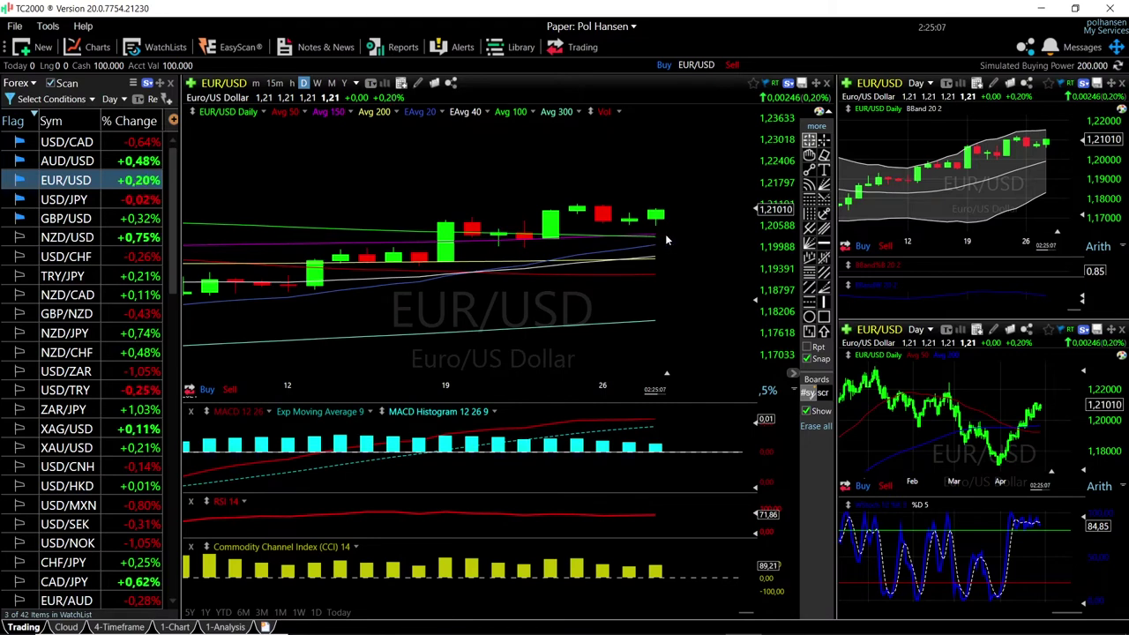
{"action": "scroll", "coordinate": [669, 240], "scroll_direction": "down", "scroll_amount": 4}
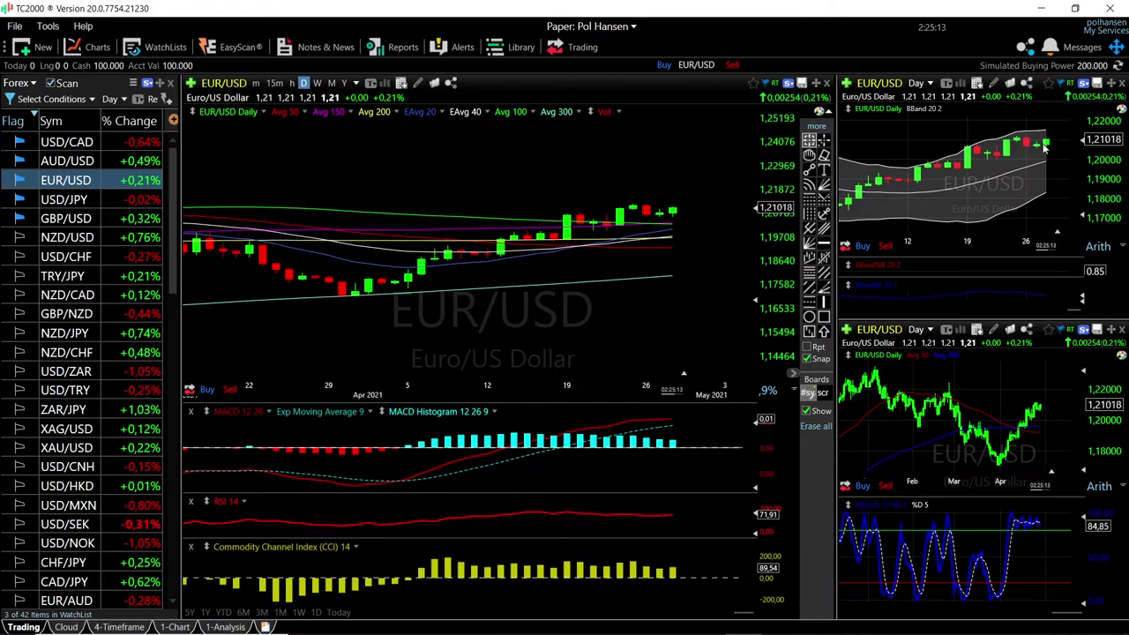
{"action": "mouse_move", "coordinate": [1047, 134]}
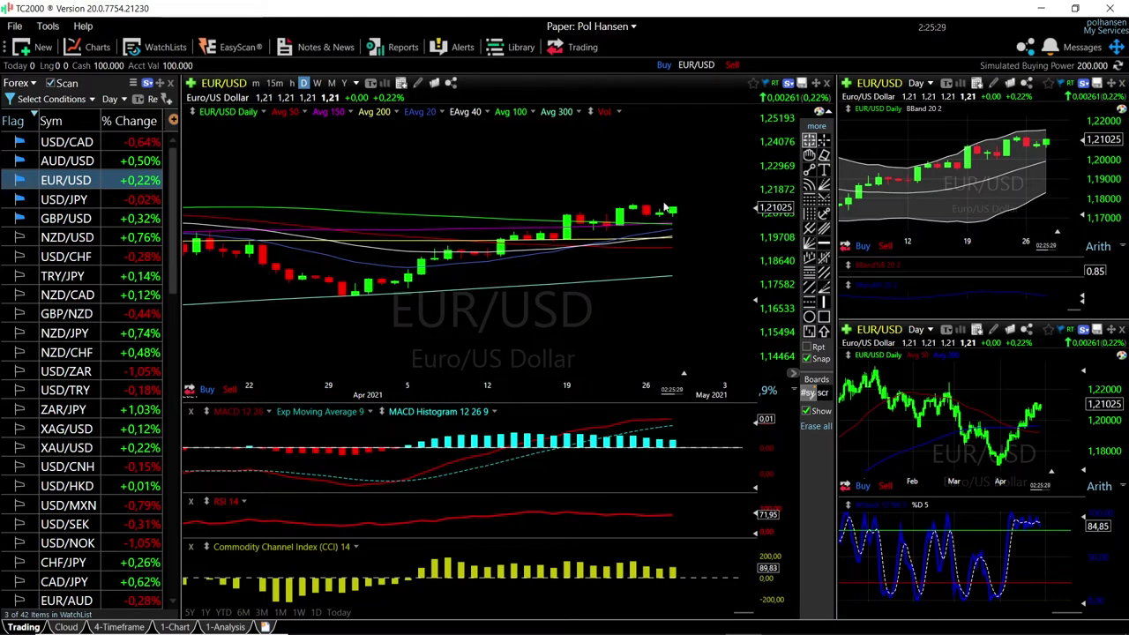
- Measure the EUR/USD move from the 31 March low to the latest daily candle and review the surrounding trend
{"action": "left_click", "coordinate": [356, 297]}
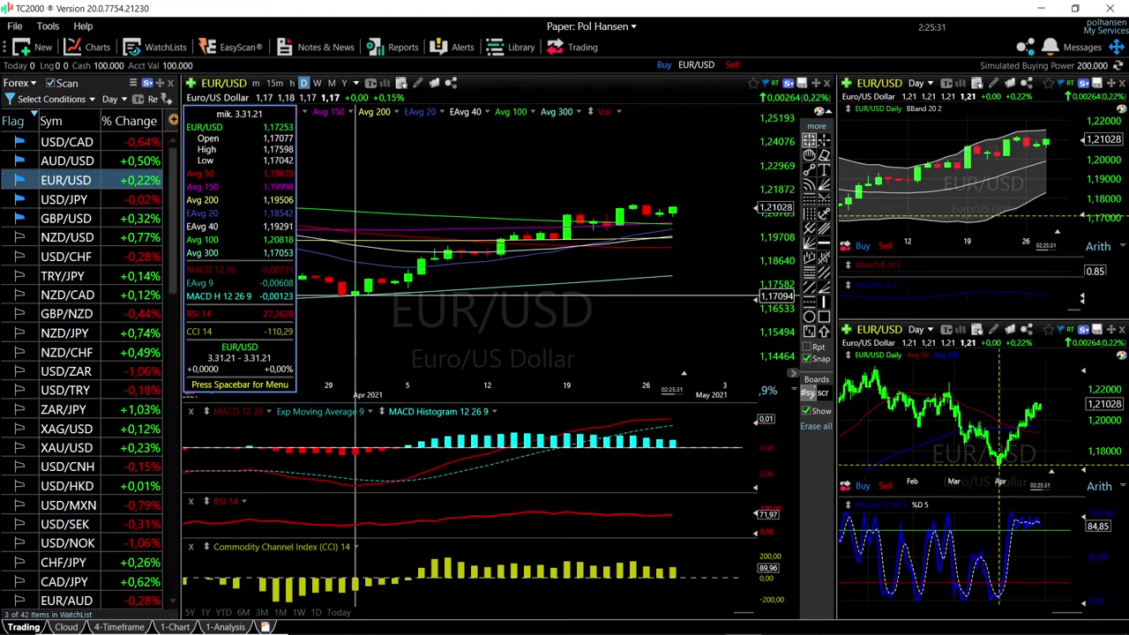
{"action": "left_click_drag", "start_coordinate": [355, 297], "coordinate": [672, 210]}
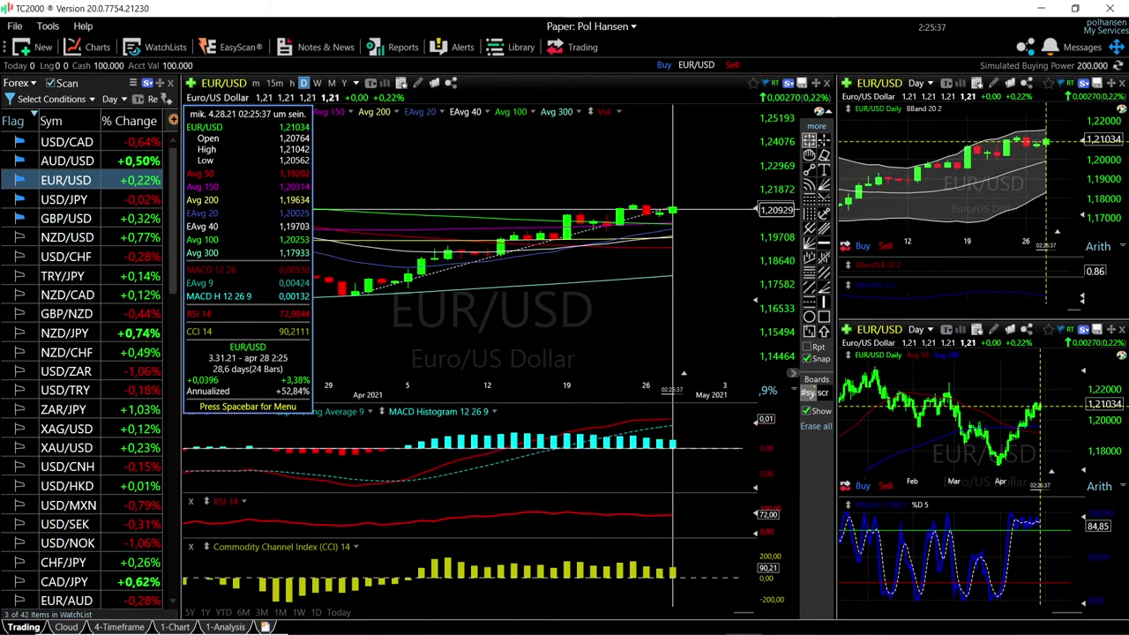
{"action": "left_click_drag", "start_coordinate": [673, 212], "coordinate": [673, 212]}
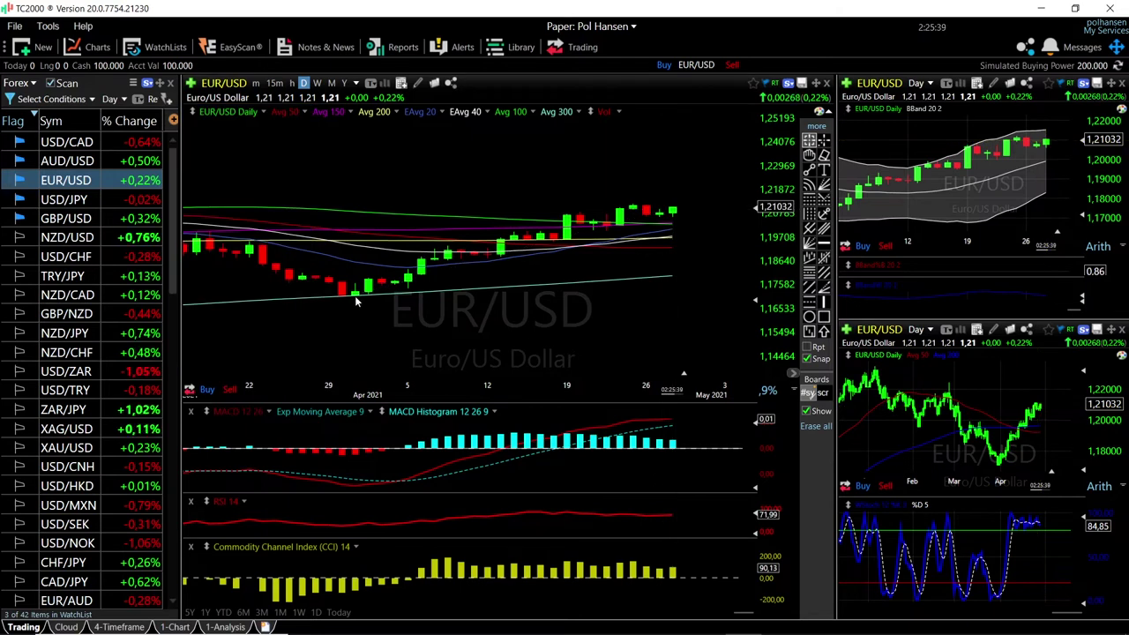
{"action": "left_click_drag", "start_coordinate": [357, 302], "coordinate": [685, 242]}
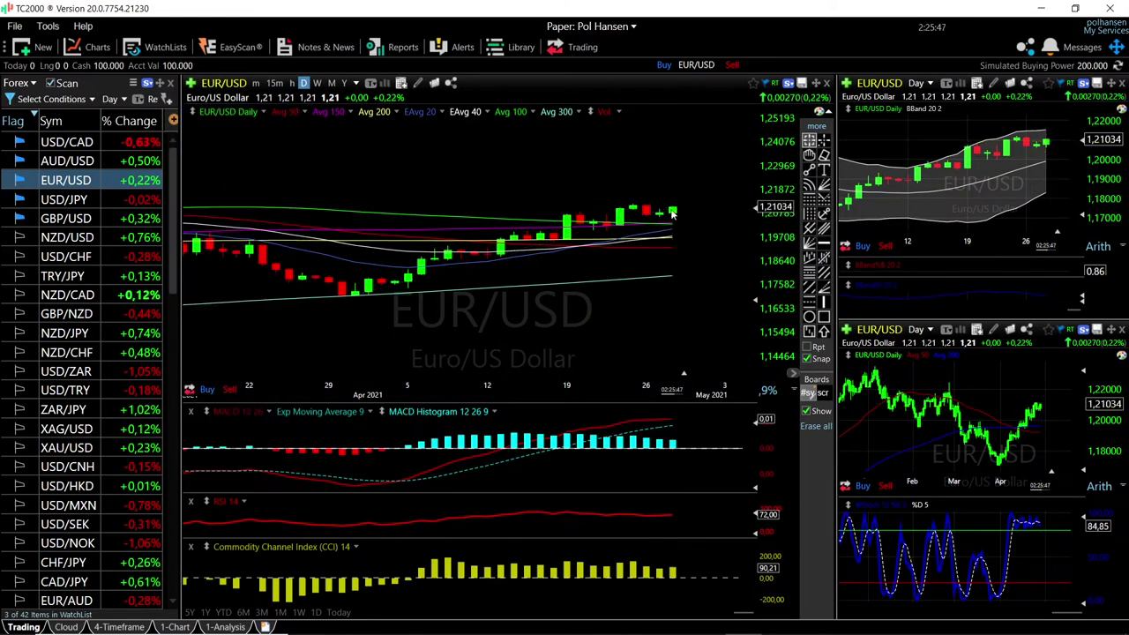
{"action": "scroll", "coordinate": [693, 234], "scroll_direction": "up", "scroll_amount": 2}
{"action": "scroll", "coordinate": [693, 234], "scroll_direction": "up", "scroll_amount": 2}
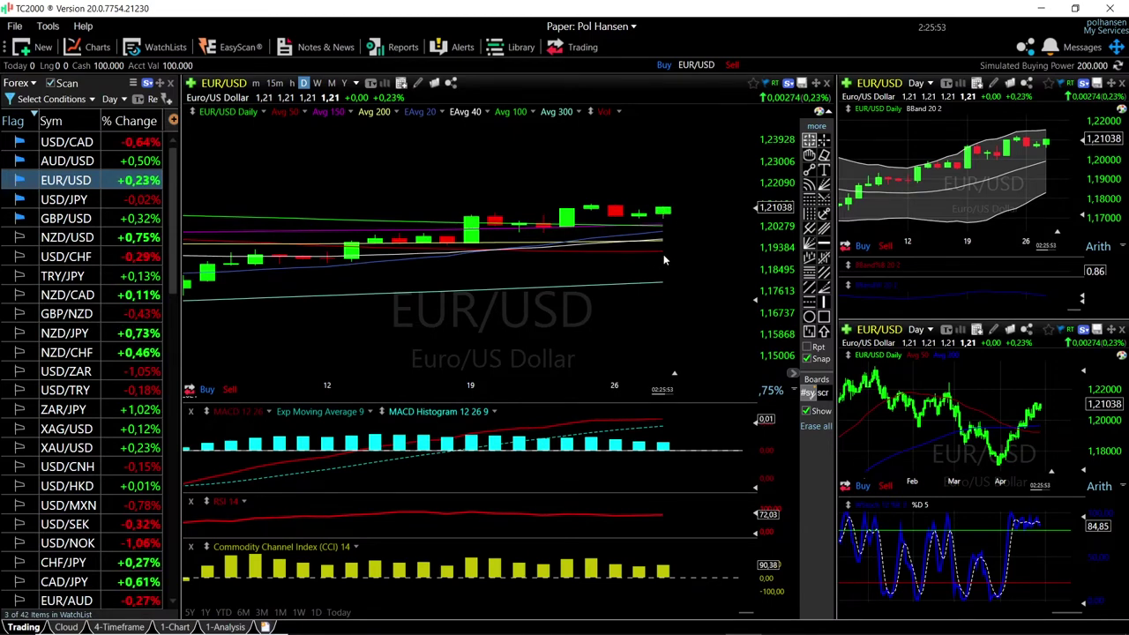
{"action": "scroll", "coordinate": [698, 244], "scroll_direction": "down", "scroll_amount": 3}
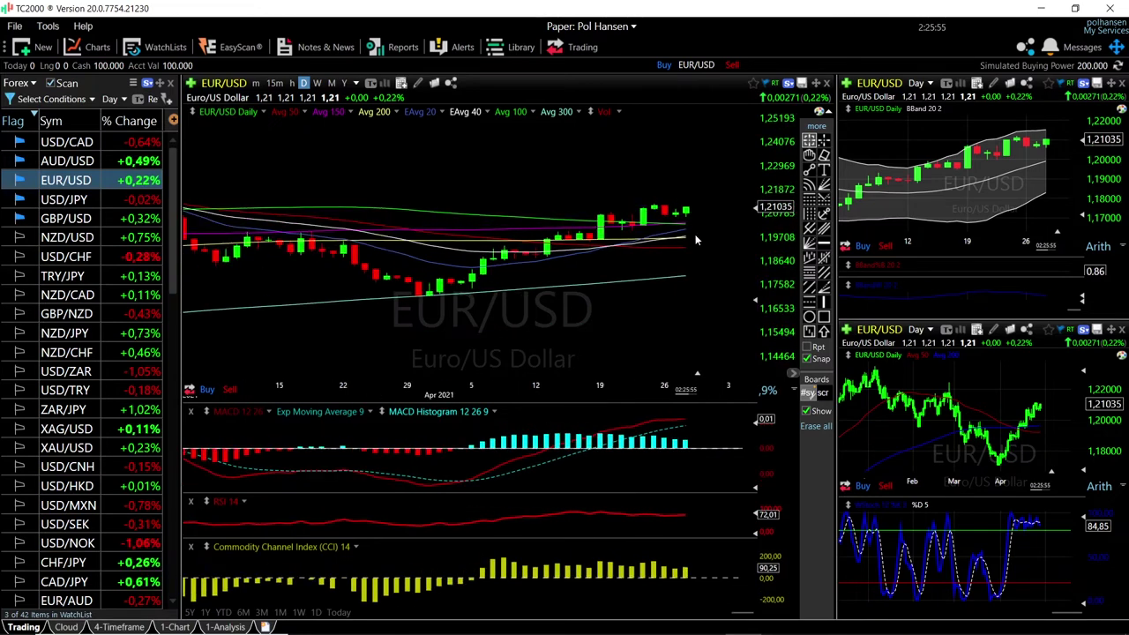
{"action": "scroll", "coordinate": [695, 240], "scroll_direction": "down", "scroll_amount": 3}
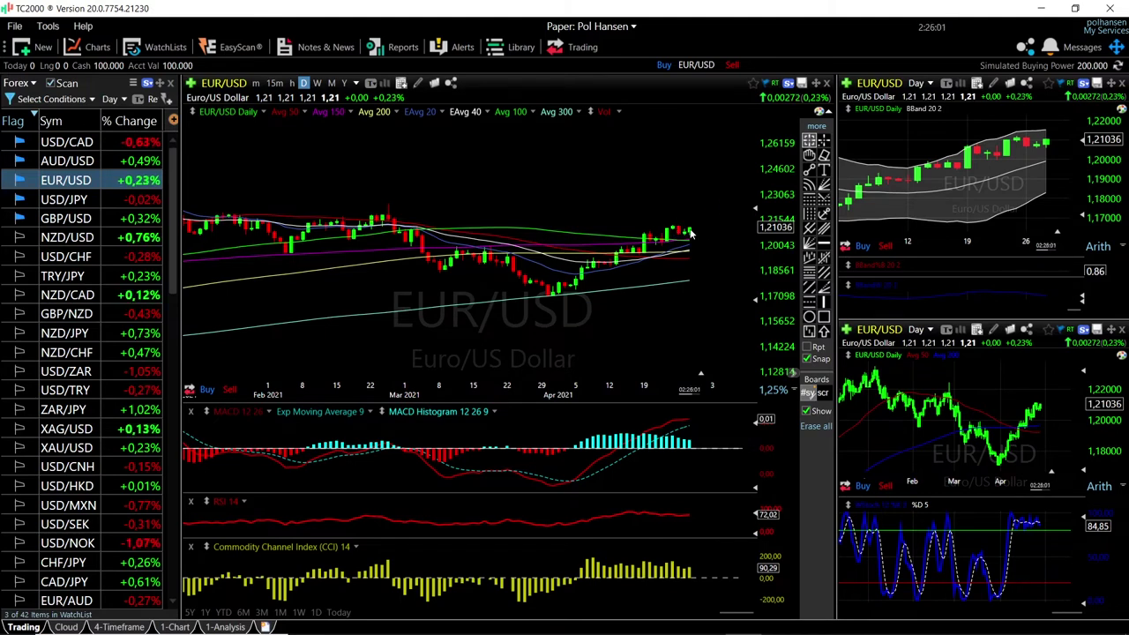
- Switch to AUD/USD and draw a horizontal line at about 0,78150 on the daily chart, along the late-April high
{"action": "left_click", "coordinate": [67, 161]}
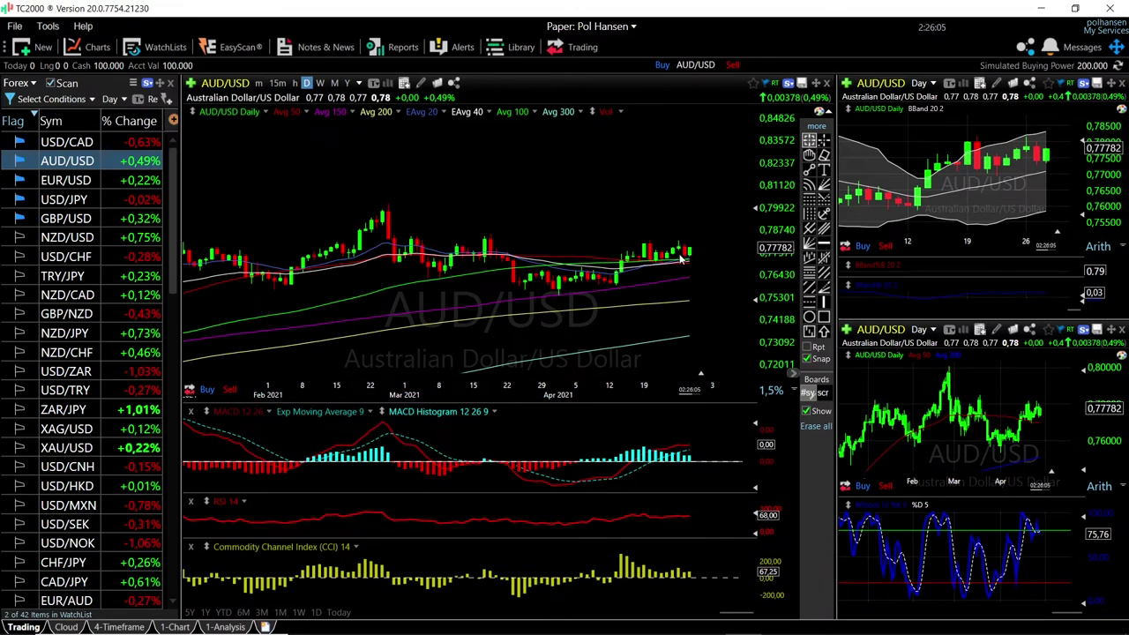
{"action": "scroll", "coordinate": [682, 257], "scroll_direction": "up", "scroll_amount": 5}
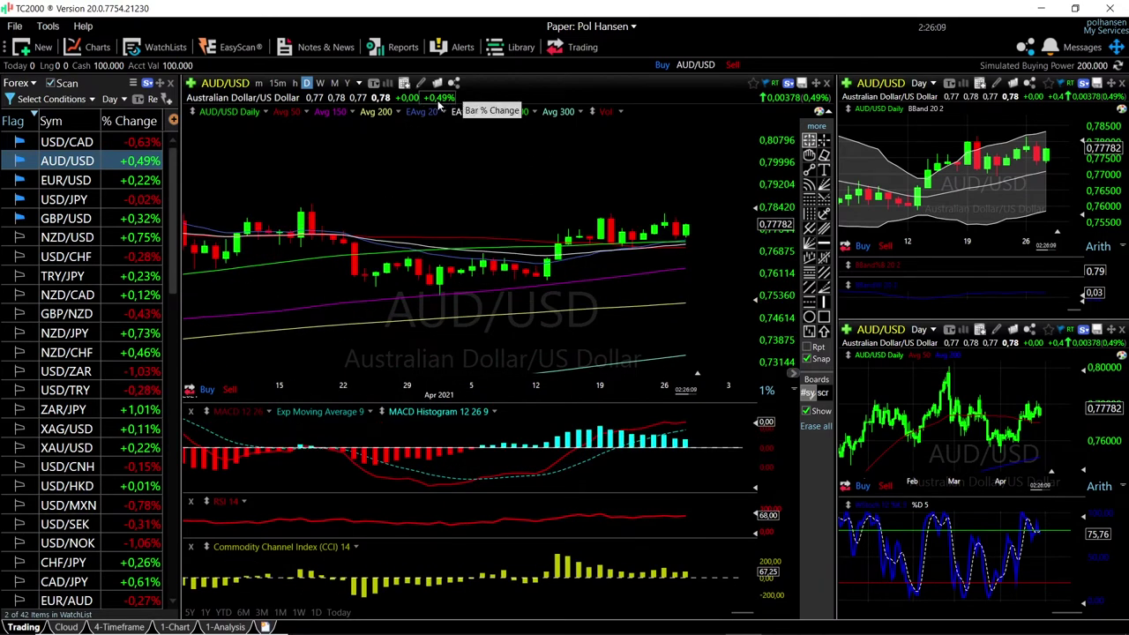
{"action": "scroll", "coordinate": [694, 232], "scroll_direction": "up", "scroll_amount": 1}
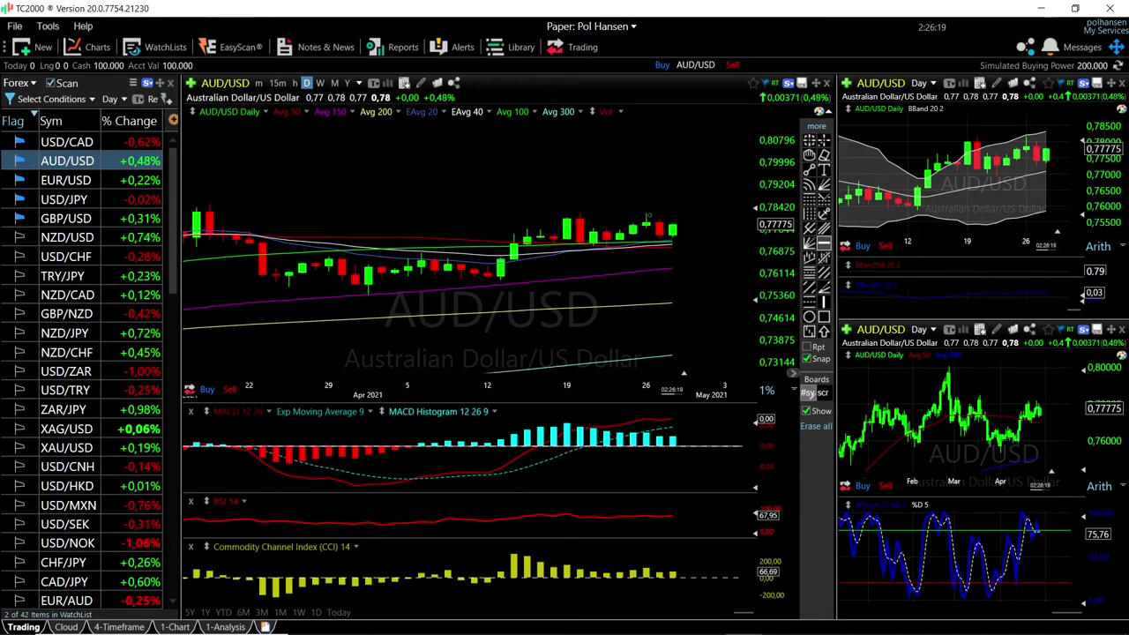
{"action": "left_click", "coordinate": [648, 216]}
{"action": "scroll", "coordinate": [679, 234], "scroll_direction": "down", "scroll_amount": 2}
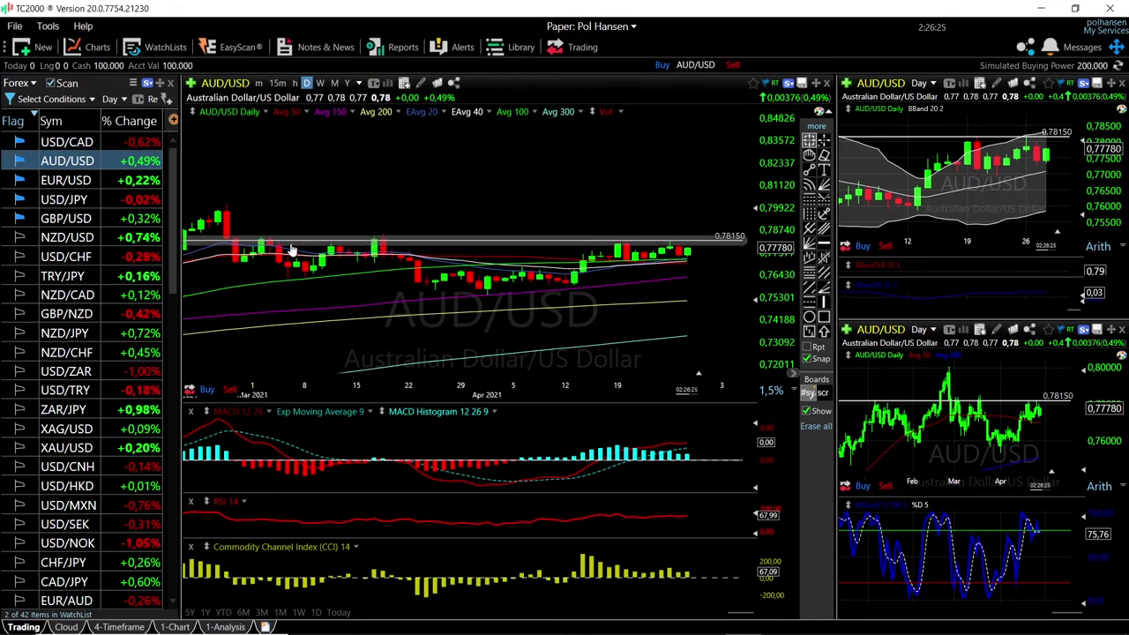
{"action": "scroll", "coordinate": [626, 274], "scroll_direction": "down", "scroll_amount": 1}
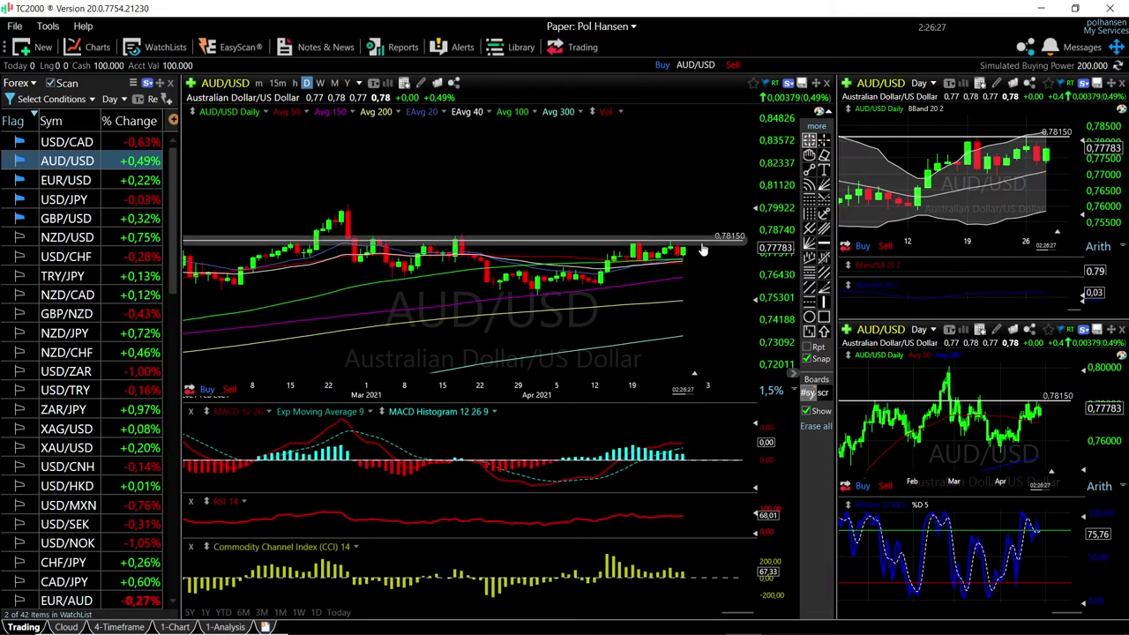
{"action": "mouse_move", "coordinate": [696, 243]}
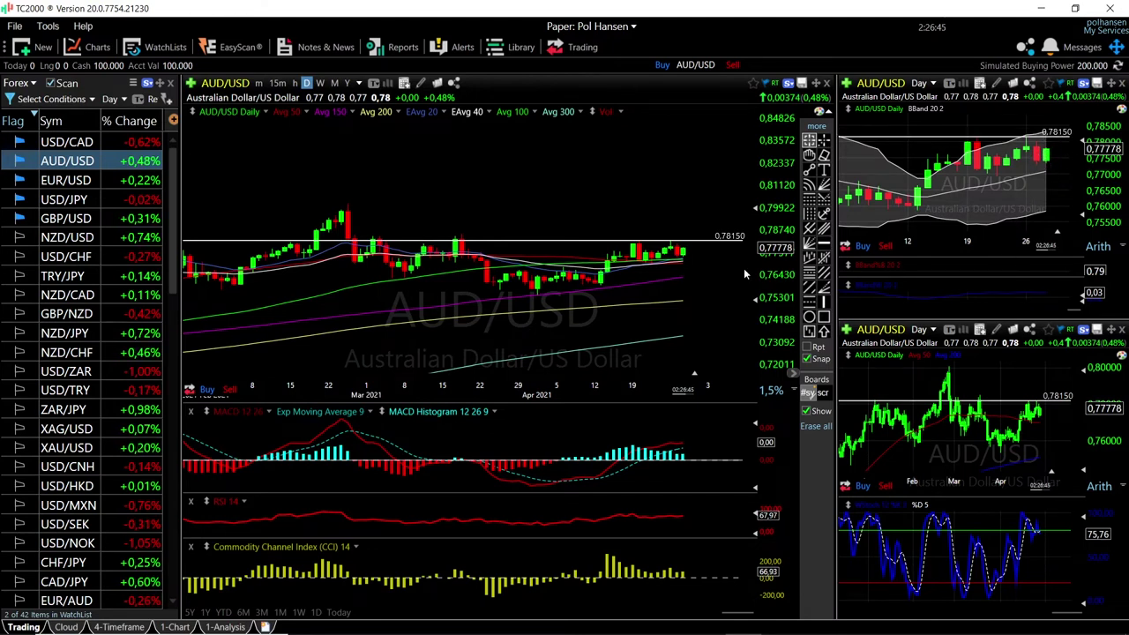
{"action": "scroll", "coordinate": [677, 292], "scroll_direction": "up", "scroll_amount": 5}
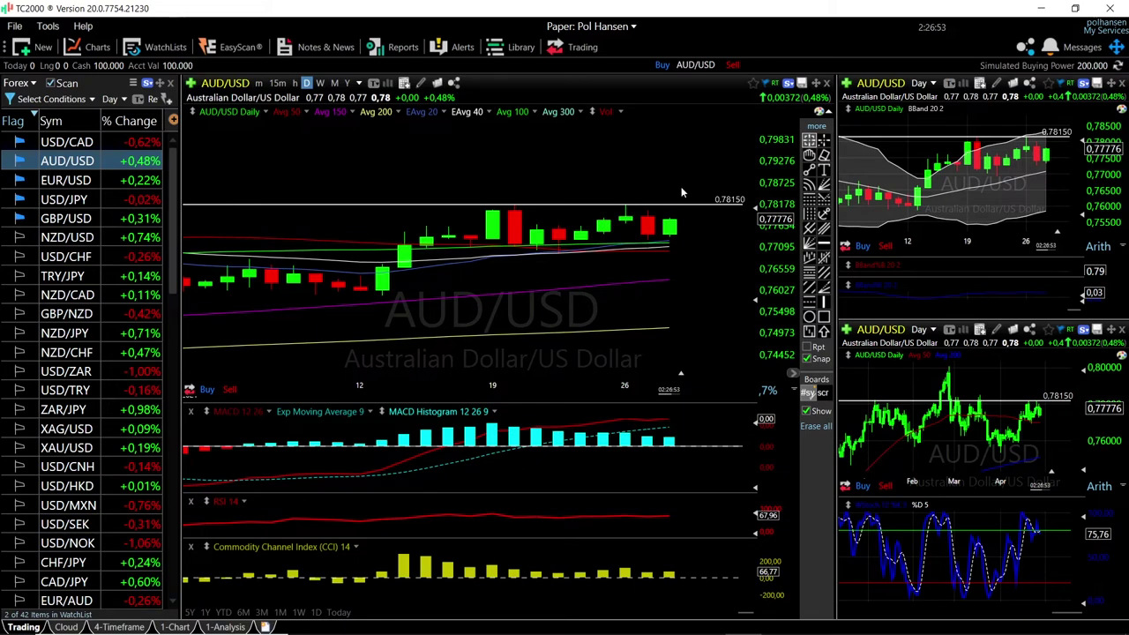
{"action": "scroll", "coordinate": [684, 233], "scroll_direction": "down", "scroll_amount": 3}
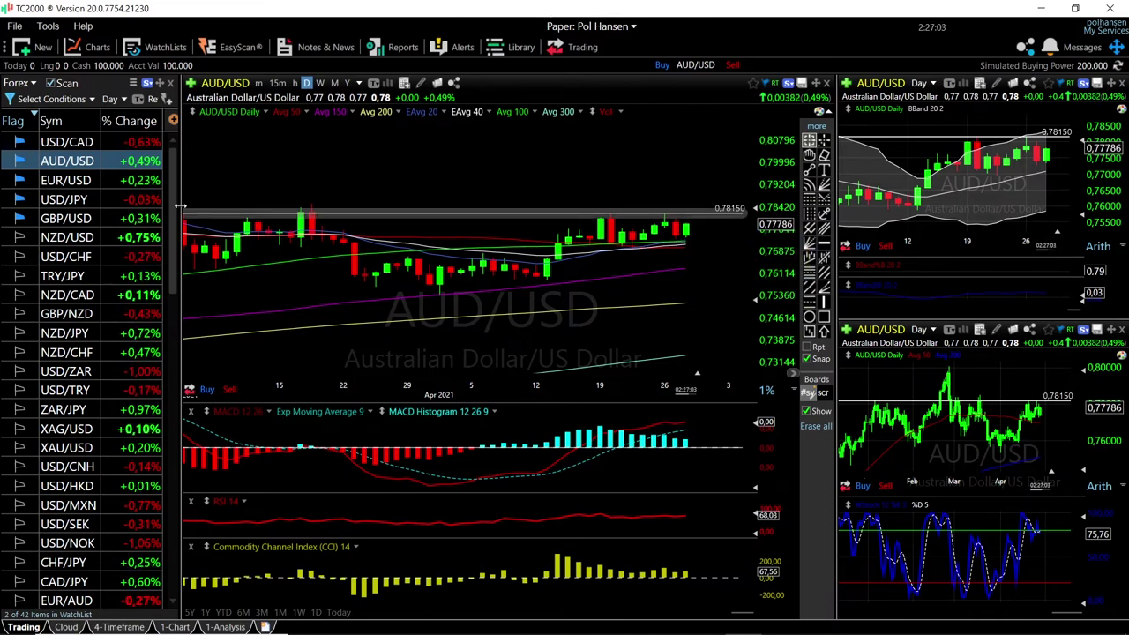
- Display the USD/CAD charts from the watchlist to review the pair
{"action": "left_click", "coordinate": [83, 147]}
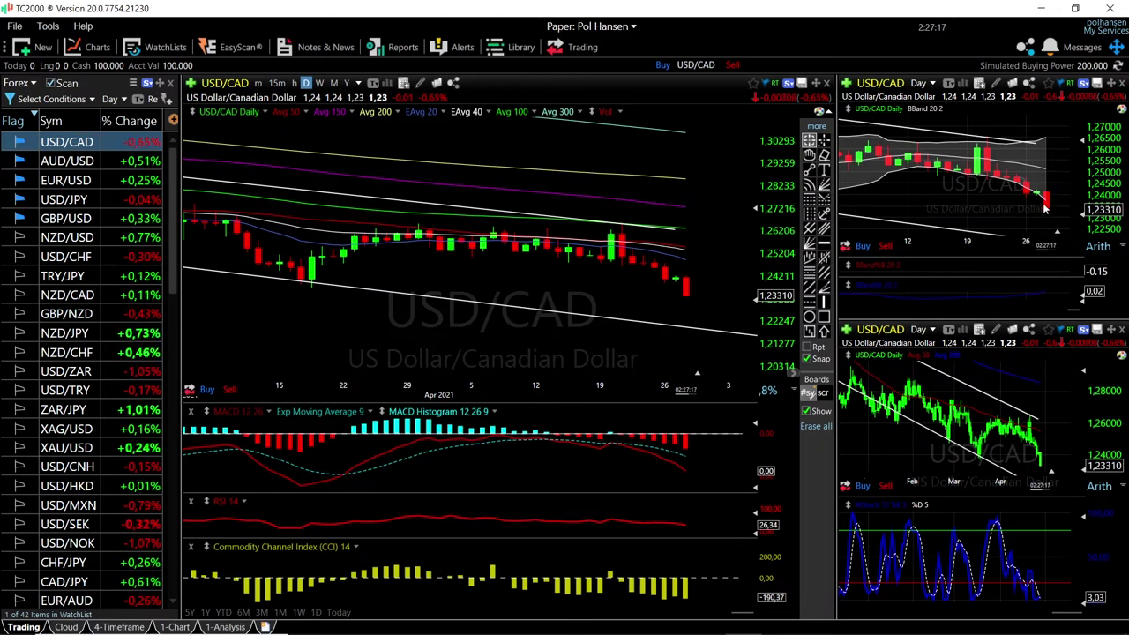
- Review USD/CAD within its falling channel and measure from the latest daily candle down to the lower channel line
{"action": "scroll", "coordinate": [970, 203], "scroll_direction": "down", "scroll_amount": 5}
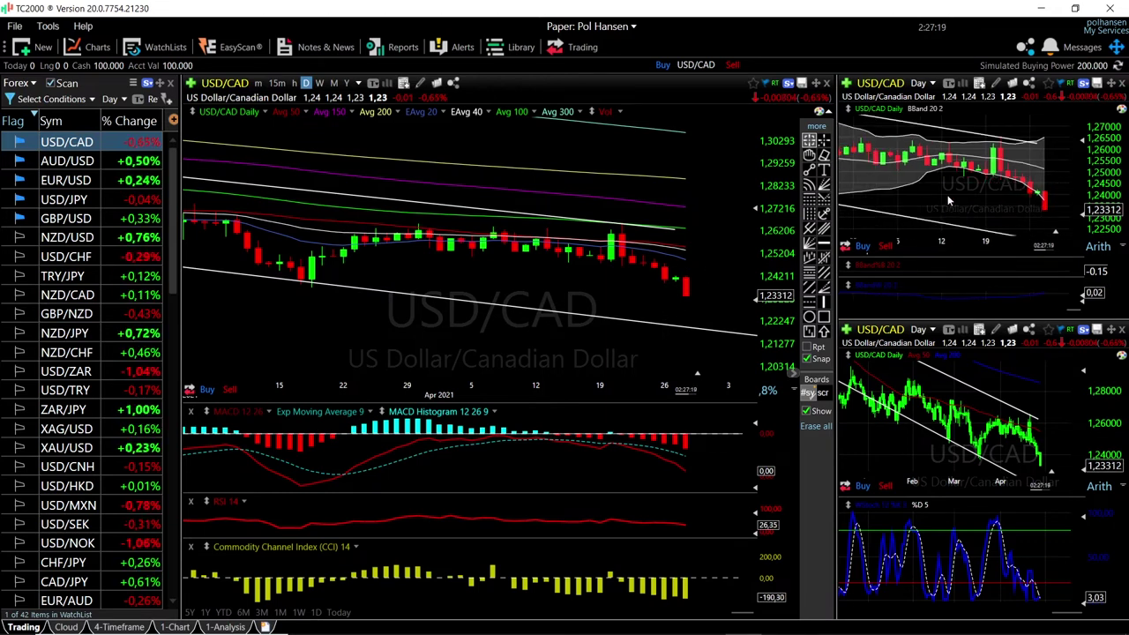
{"action": "scroll", "coordinate": [627, 271], "scroll_direction": "down", "scroll_amount": 2}
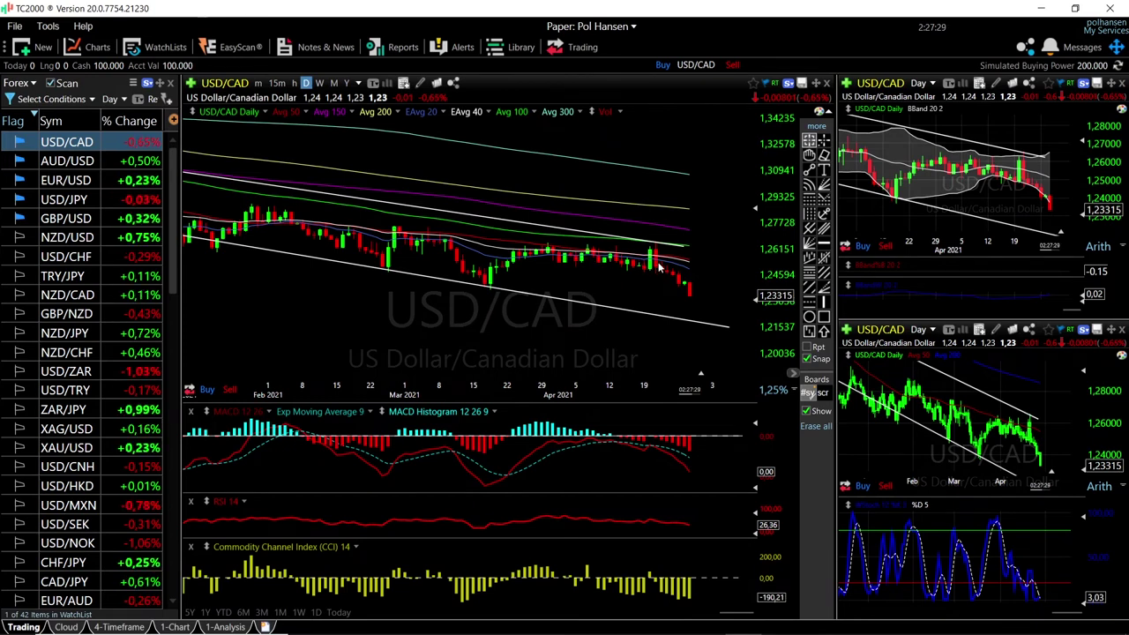
{"action": "scroll", "coordinate": [658, 267], "scroll_direction": "down", "scroll_amount": 2}
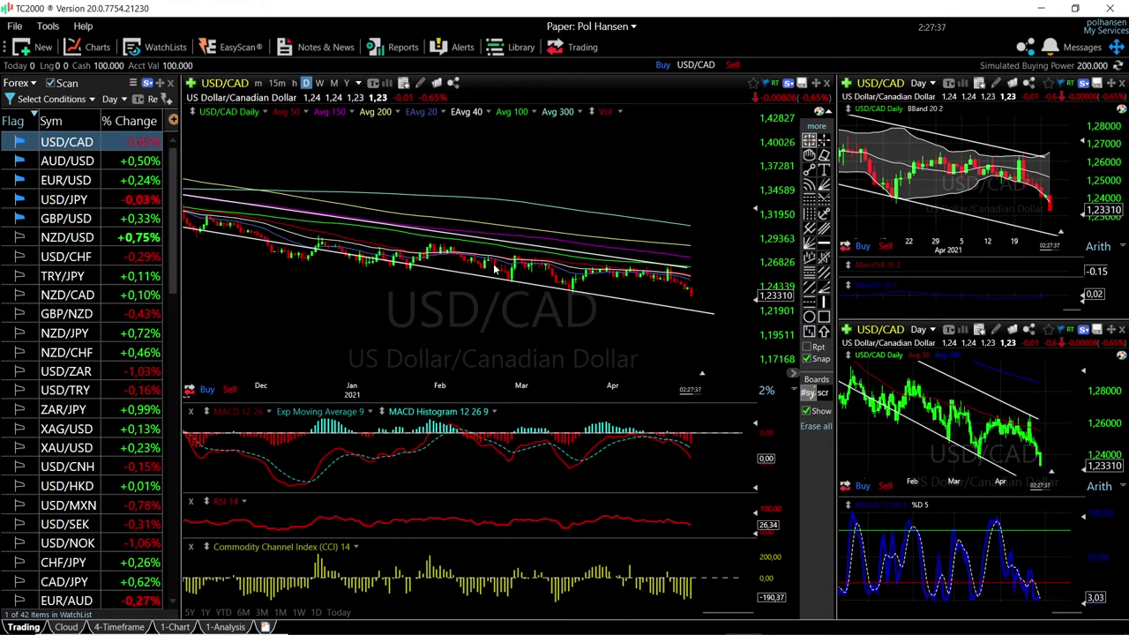
{"action": "mouse_move", "coordinate": [514, 287]}
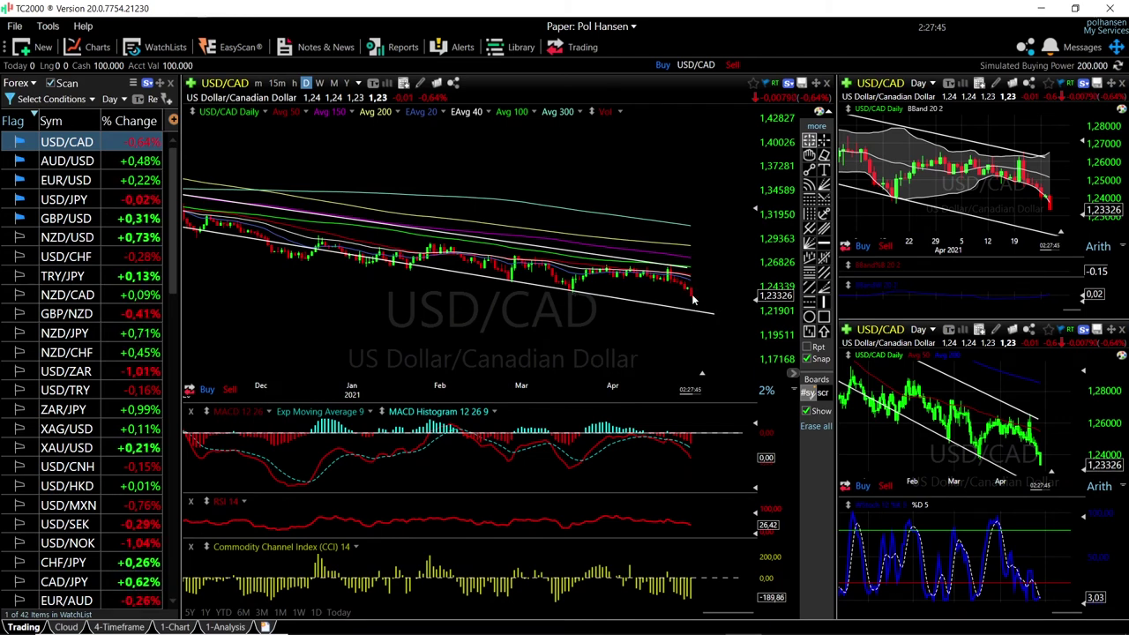
{"action": "left_click_drag", "start_coordinate": [694, 300], "coordinate": [698, 311]}
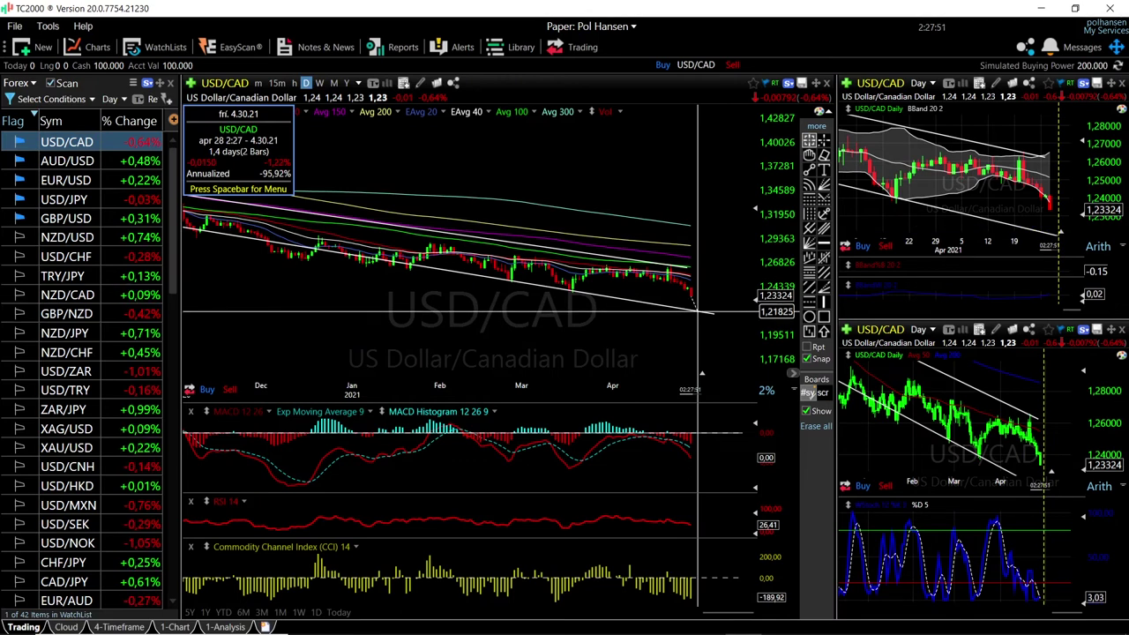
{"action": "left_click_drag", "start_coordinate": [697, 310], "coordinate": [692, 309]}
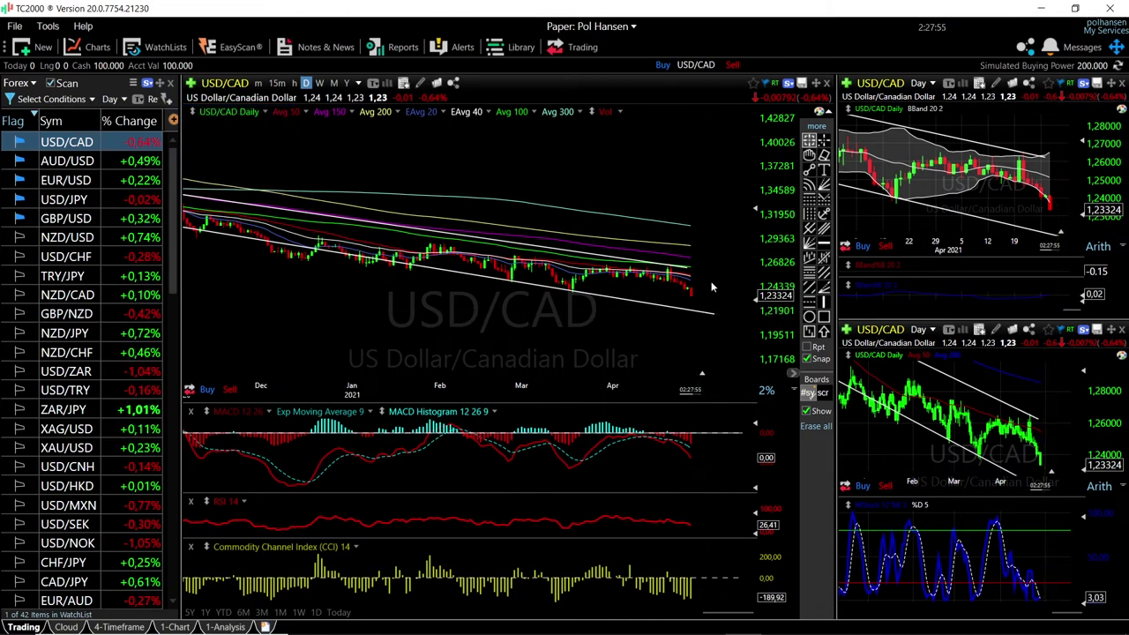
- Examine the full USD/CAD falling channel and measure from the latest candle up toward the middle Bollinger band
{"action": "scroll", "coordinate": [712, 287], "scroll_direction": "down", "scroll_amount": 4}
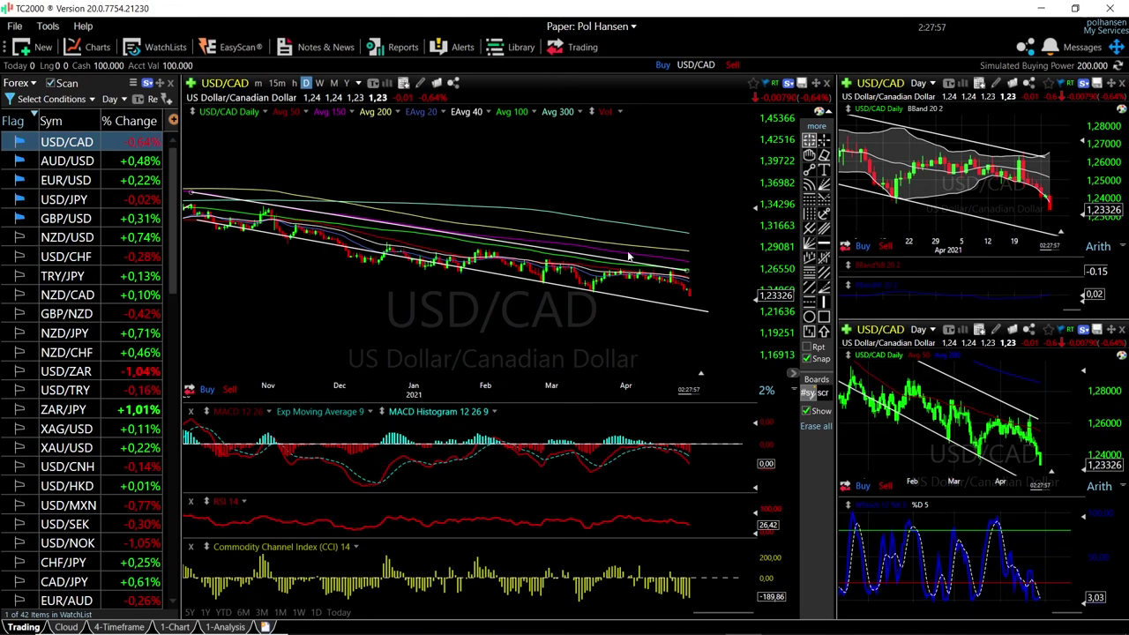
{"action": "scroll", "coordinate": [697, 291], "scroll_direction": "up", "scroll_amount": 5}
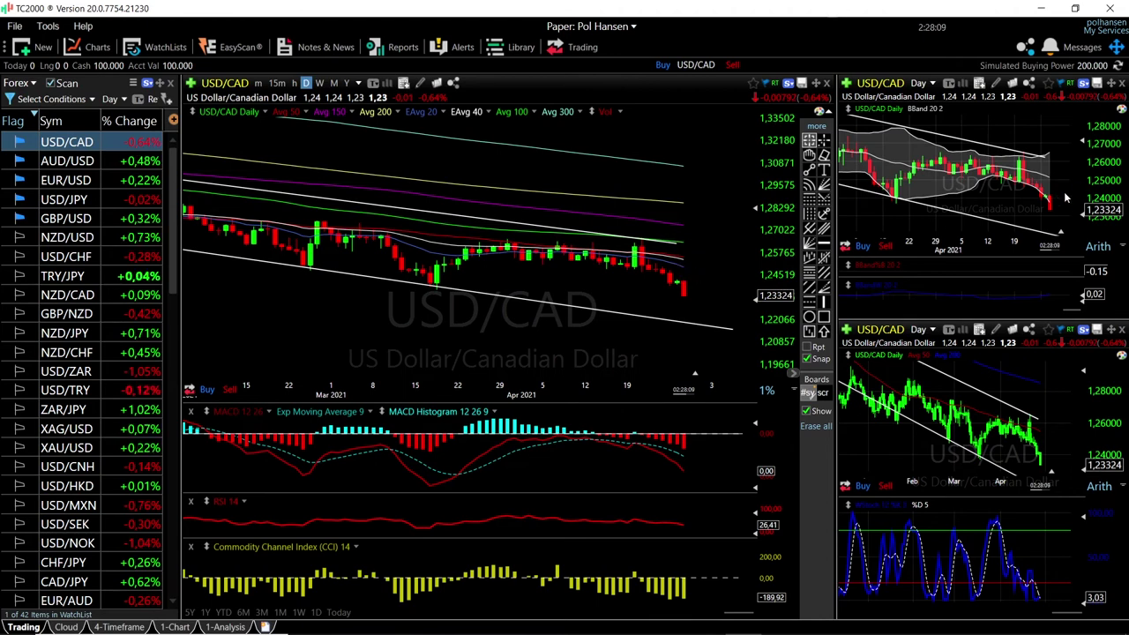
{"action": "mouse_move", "coordinate": [1054, 180]}
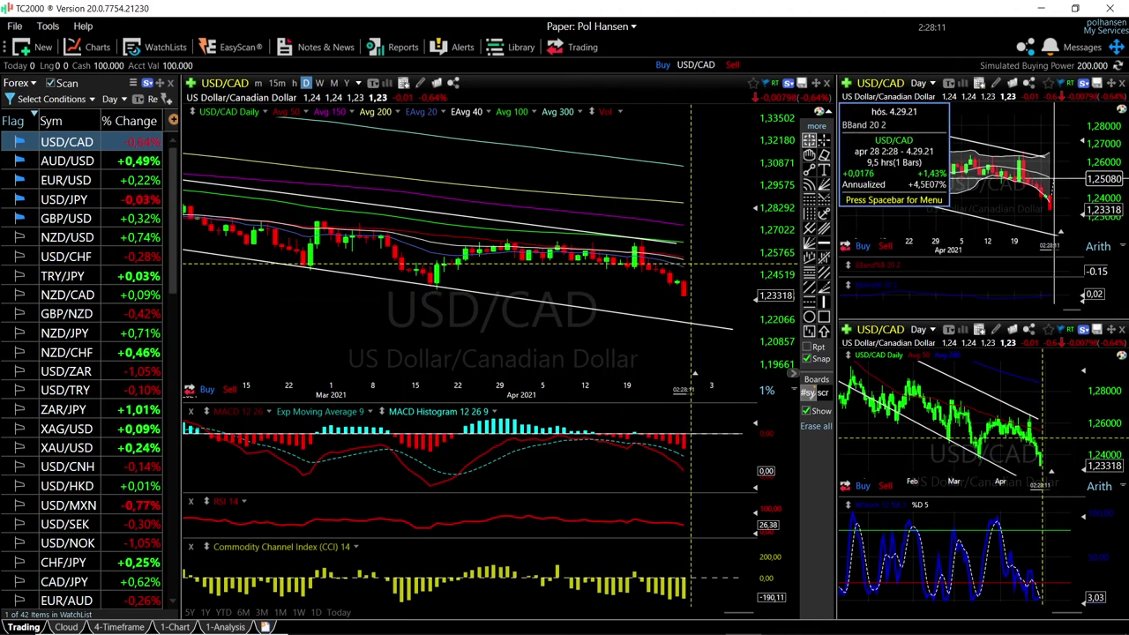